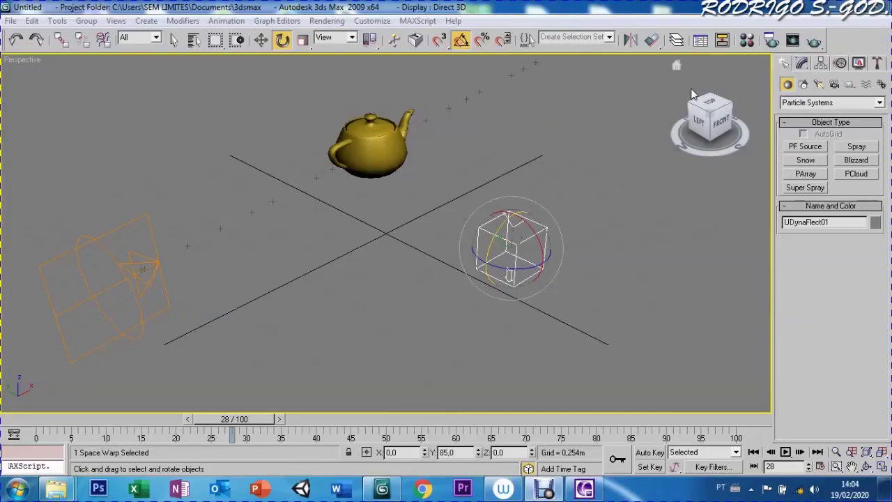
- Switch the Create panel to Deflector space warps and activate Select and Move
{"action": "left_click", "coordinate": [866, 84]}
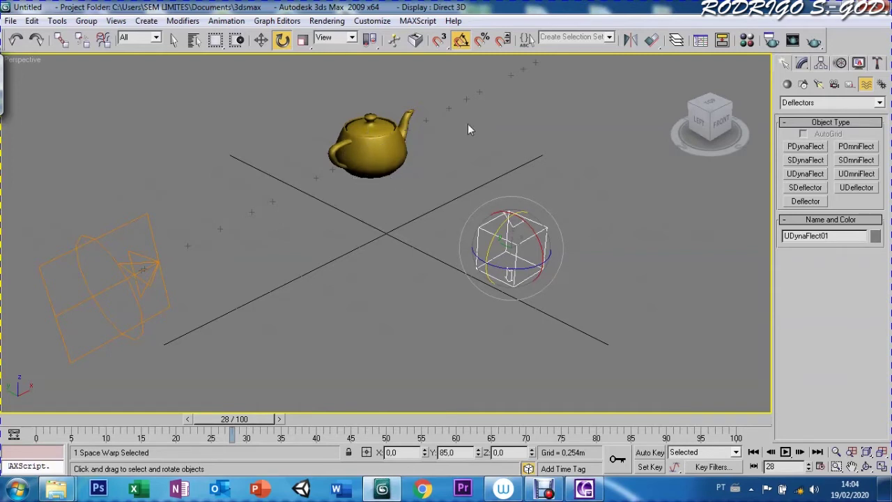
{"action": "key", "text": "w"}
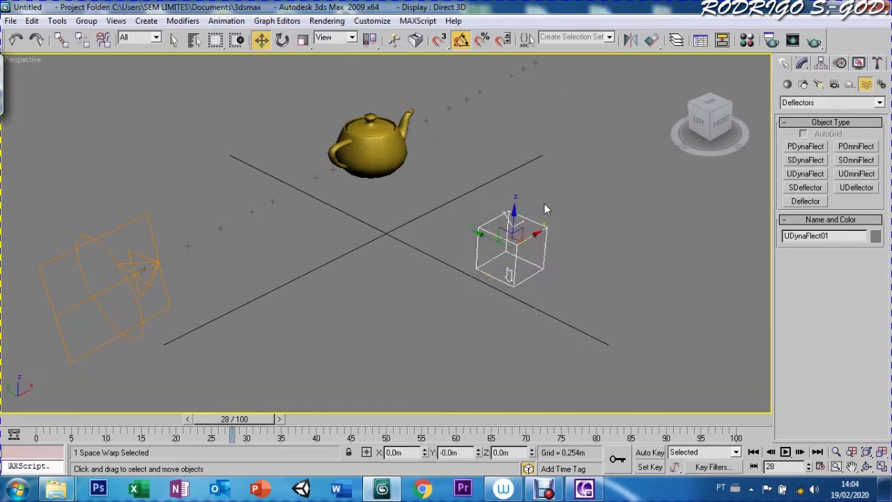
- Choose UDynaFlect from the Deflectors object types
{"action": "left_click", "coordinate": [800, 174]}
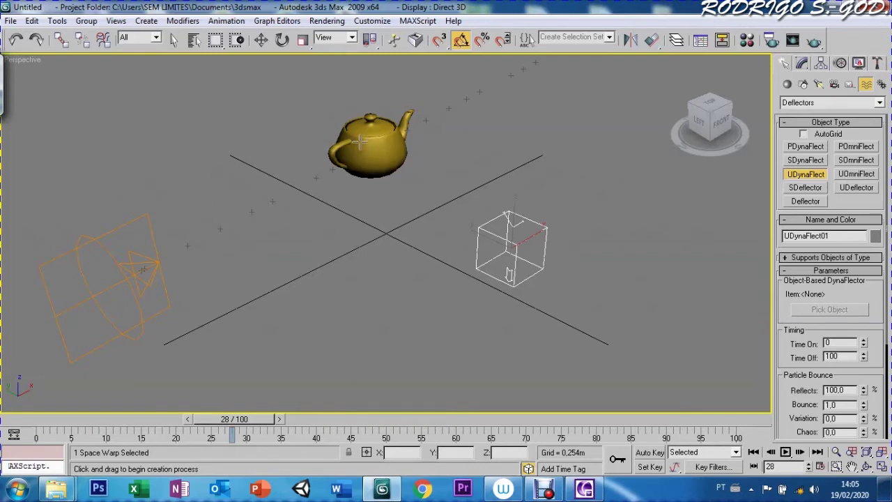
- Pick Teapot01 as UDynaFlect01's deflecting object and start binding it toward the emitter
{"action": "left_click", "coordinate": [803, 67]}
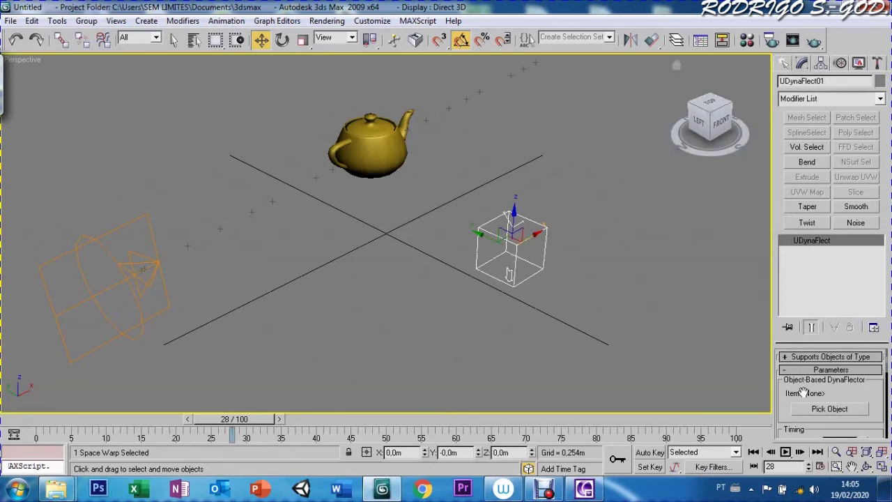
{"action": "left_click", "coordinate": [819, 413]}
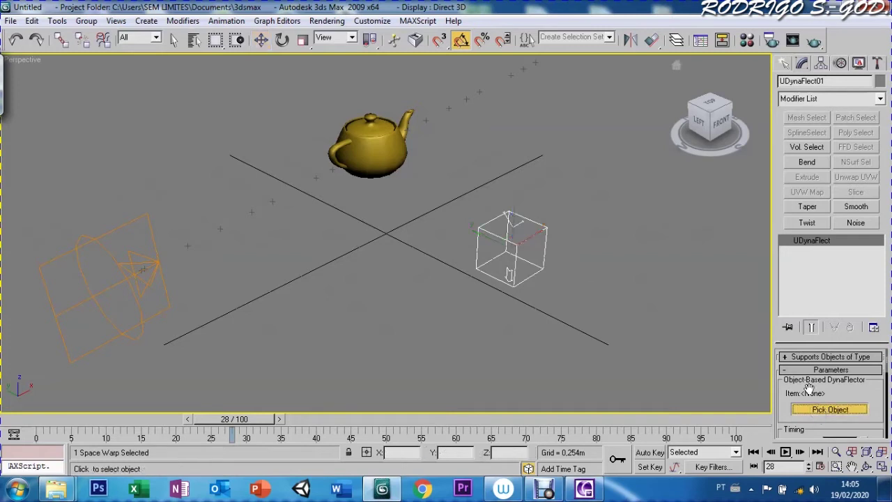
{"action": "left_click", "coordinate": [375, 157]}
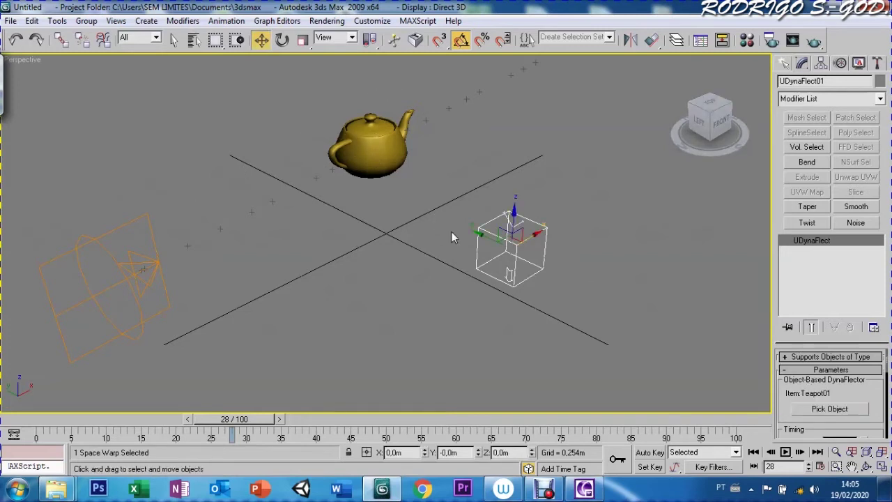
{"action": "left_click", "coordinate": [102, 42]}
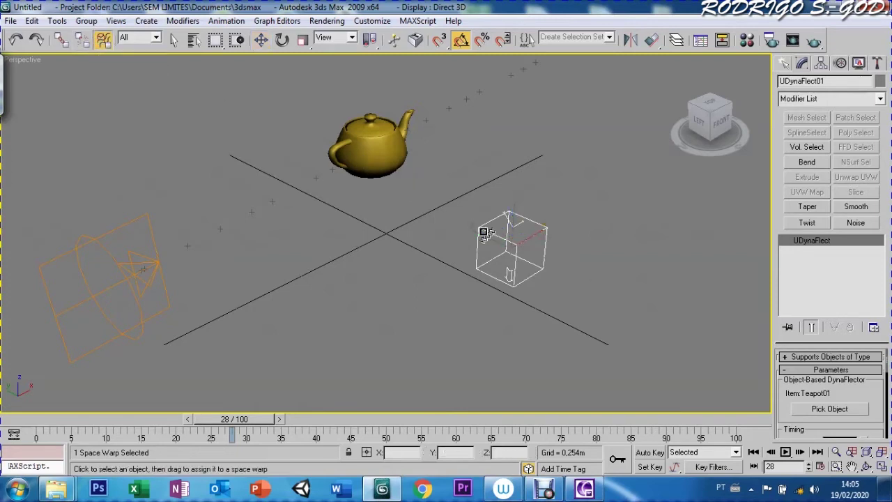
{"action": "left_click_drag", "start_coordinate": [486, 233], "coordinate": [139, 326]}
- Finish binding UDynaFlect01 to the Super Spray emitter, preview frame 44, and select the emitter
{"action": "mouse_move", "coordinate": [234, 419]}
{"action": "left_mouse_down"}
{"action": "mouse_move", "coordinate": [74, 437]}
{"action": "mouse_move", "coordinate": [311, 421]}
{"action": "mouse_move", "coordinate": [49, 419]}
{"action": "mouse_move", "coordinate": [448, 419]}
{"action": "mouse_move", "coordinate": [60, 419]}
{"action": "mouse_move", "coordinate": [511, 403]}
{"action": "mouse_move", "coordinate": [35, 419]}
{"action": "mouse_move", "coordinate": [348, 418]}
{"action": "left_mouse_up"}
{"action": "left_click", "coordinate": [104, 40]}
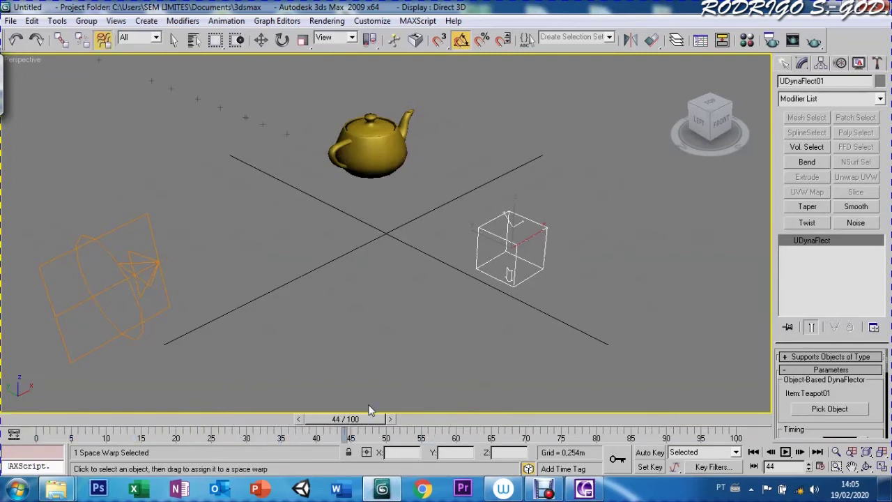
{"action": "scroll", "coordinate": [369, 409], "scroll_direction": "down", "scroll_amount": 3}
{"action": "scroll", "coordinate": [369, 409], "scroll_direction": "down", "scroll_amount": 2}
{"action": "left_click_drag", "start_coordinate": [214, 251], "coordinate": [268, 249]}
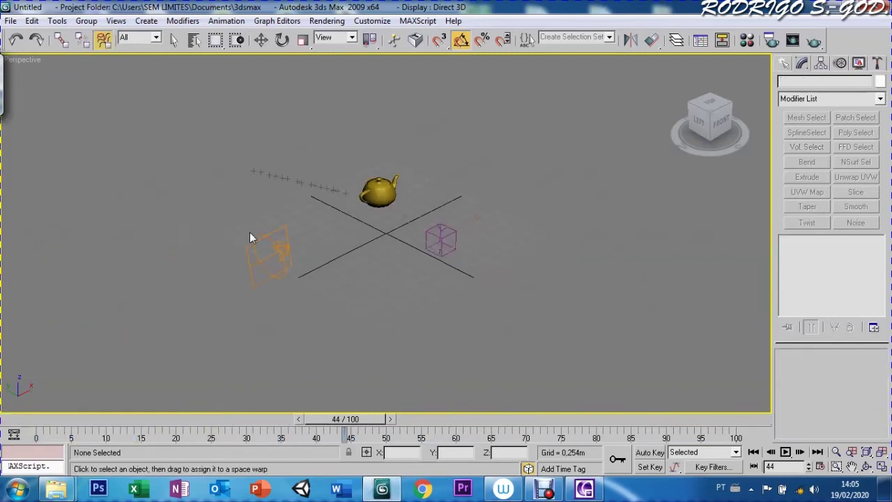
- Set the Super Spray emitter's object colour to white
{"action": "left_click", "coordinate": [880, 81]}
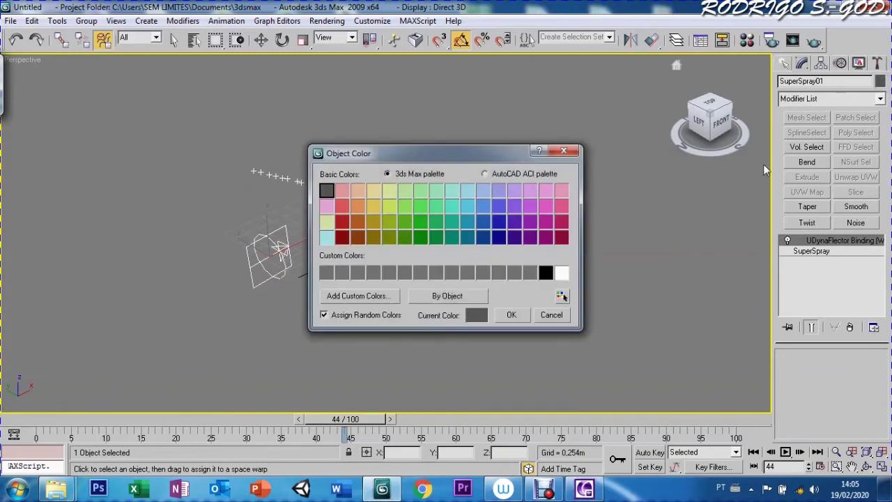
{"action": "left_click", "coordinate": [547, 273]}
{"action": "left_click", "coordinate": [512, 313]}
- Switch Create Geometry to Extended Primitives and pick the Spindle tool
{"action": "left_click", "coordinate": [785, 63]}
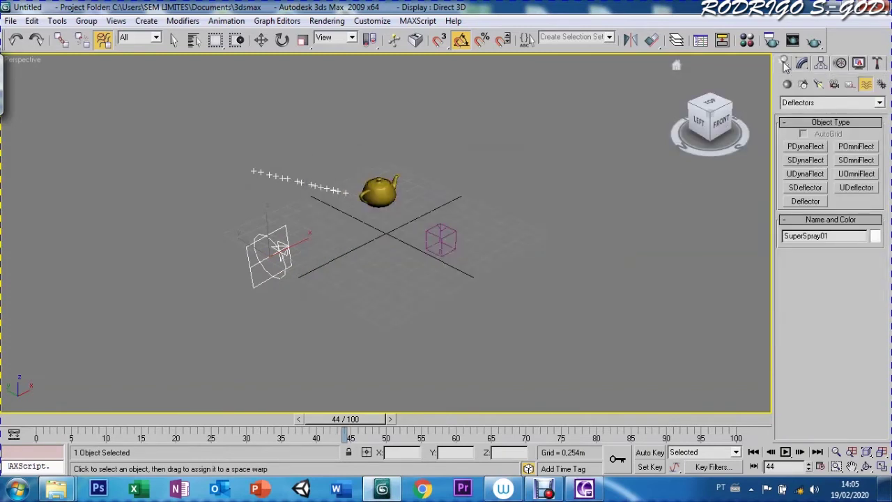
{"action": "left_click", "coordinate": [787, 84]}
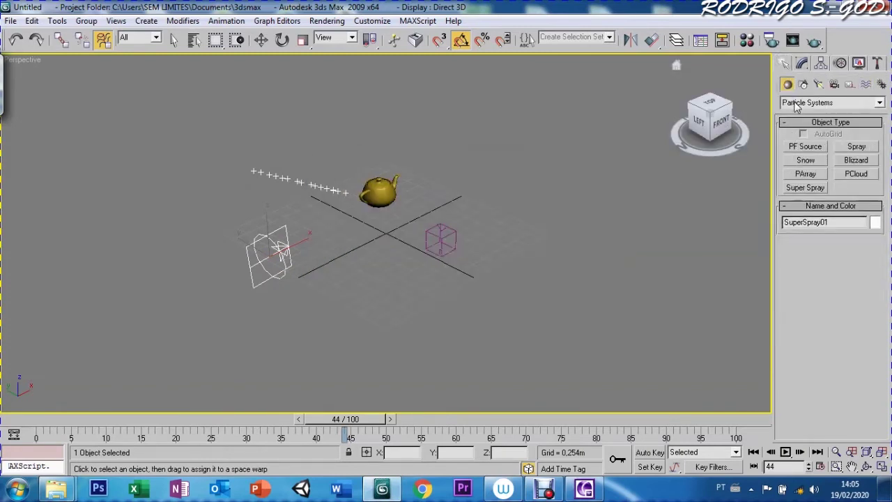
{"action": "left_click", "coordinate": [798, 105]}
{"action": "left_click", "coordinate": [795, 114]}
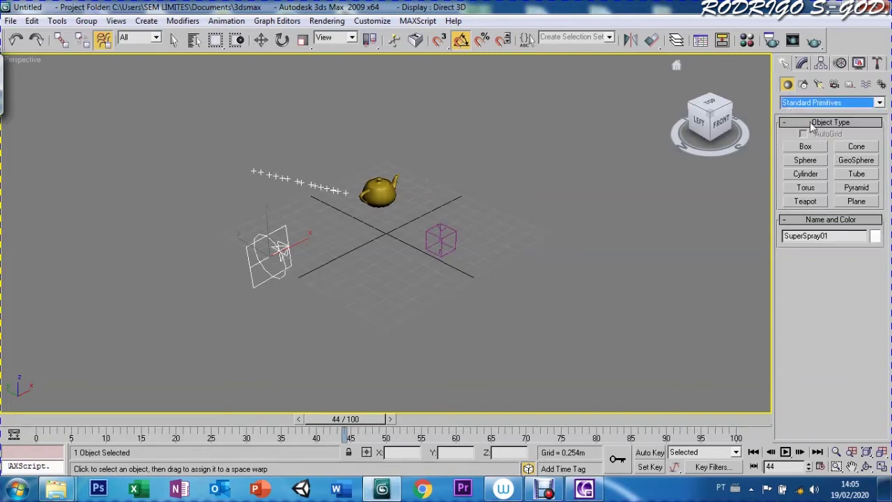
{"action": "left_click", "coordinate": [808, 102]}
{"action": "left_click", "coordinate": [805, 122]}
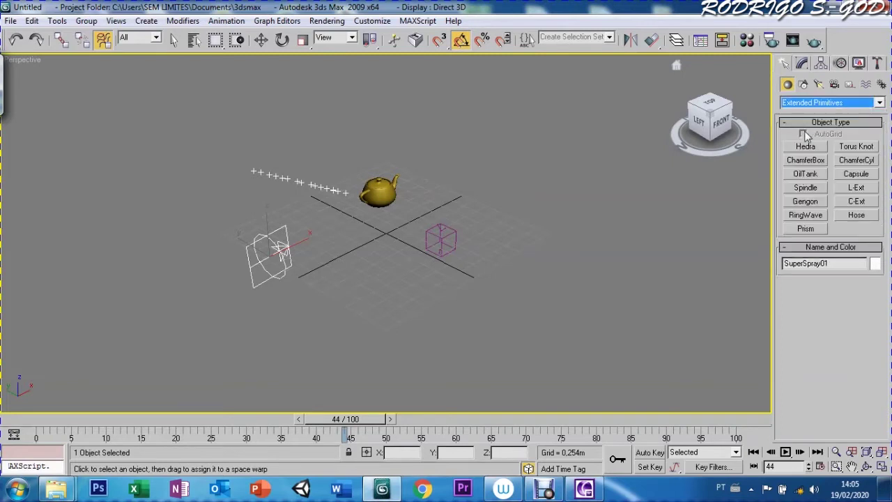
{"action": "left_click", "coordinate": [804, 188]}
- Draw a centre-based spindle with slightly rounded edges, 20 sides and 1 cap segment
{"action": "left_click_drag", "start_coordinate": [525, 269], "coordinate": [527, 277]}
{"action": "left_click", "coordinate": [528, 279]}
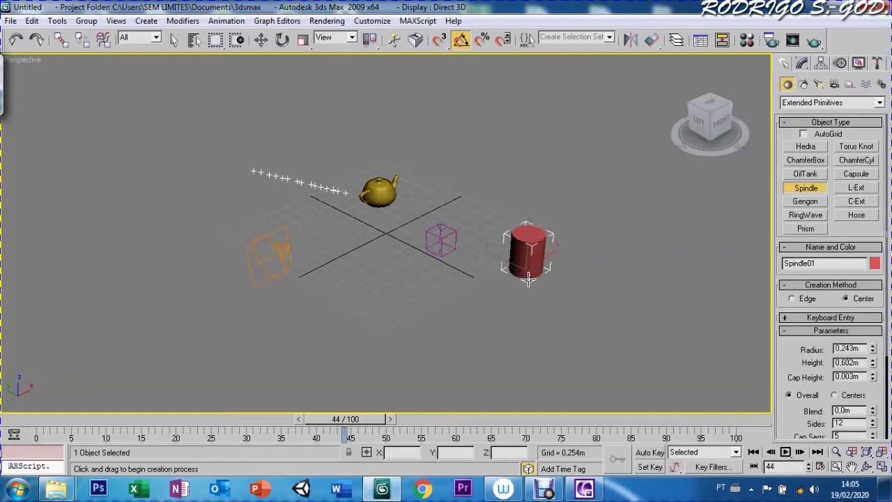
{"action": "left_click", "coordinate": [521, 227]}
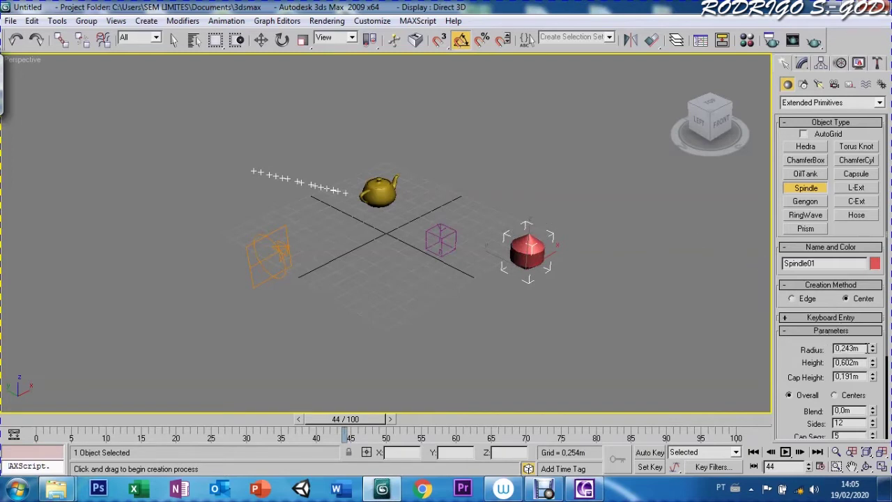
{"action": "left_click", "coordinate": [846, 299]}
{"action": "scroll", "coordinate": [812, 369], "scroll_direction": "down", "scroll_amount": 1}
{"action": "left_click", "coordinate": [872, 382]}
{"action": "left_click_drag", "start_coordinate": [872, 395], "coordinate": [874, 367]}
{"action": "left_click", "coordinate": [873, 400]}
{"action": "left_click_drag", "start_coordinate": [873, 412], "coordinate": [873, 373]}
{"action": "type", "text": "1"}
{"action": "scroll", "coordinate": [798, 384], "scroll_direction": "down", "scroll_amount": 3}
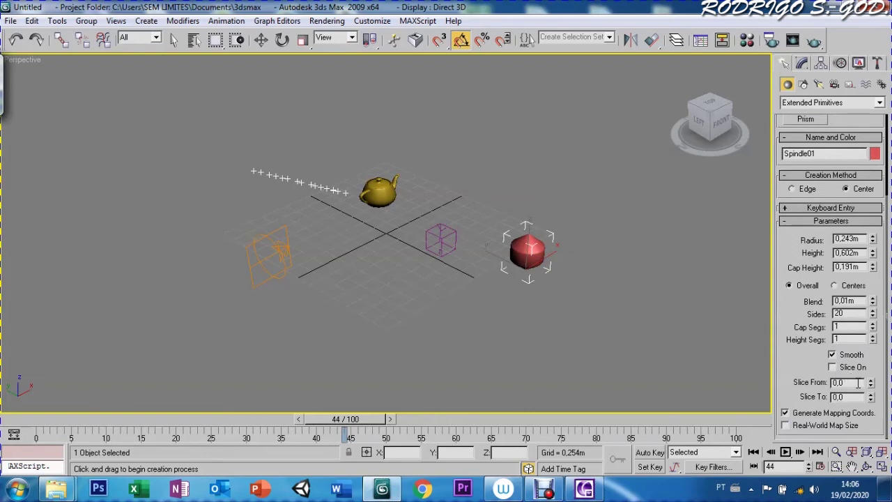
- Turn on Slice for the spindle and set Slice From to 196
{"action": "left_click_drag", "start_coordinate": [872, 385], "coordinate": [873, 363]}
{"action": "left_click", "coordinate": [832, 367]}
{"action": "left_click_drag", "start_coordinate": [871, 382], "coordinate": [841, 193]}
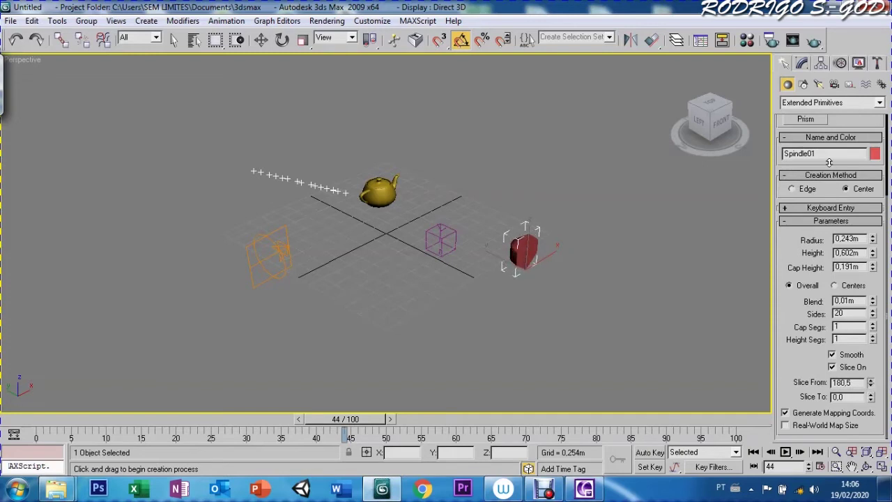
{"action": "left_click_drag", "start_coordinate": [841, 193], "coordinate": [832, 177]}
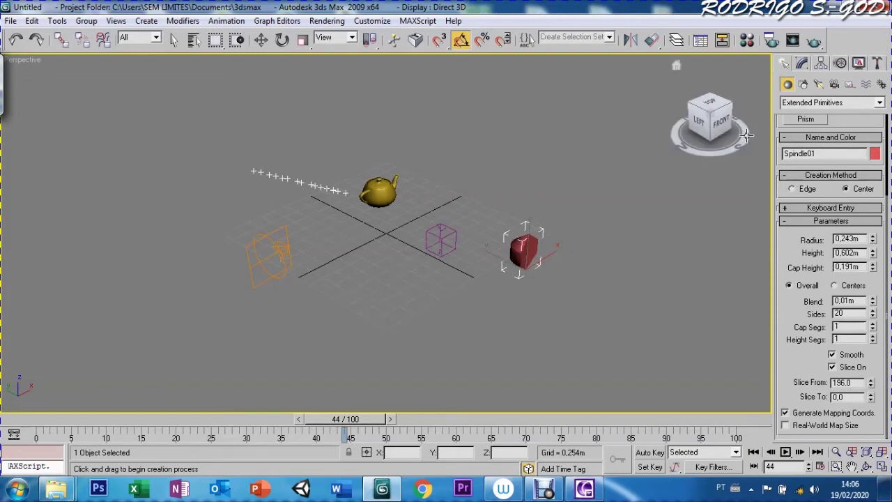
- Pick the SuperSpray01 emitter for binding
{"action": "left_click", "coordinate": [802, 63]}
{"action": "left_click", "coordinate": [787, 63]}
{"action": "left_click", "coordinate": [269, 240]}
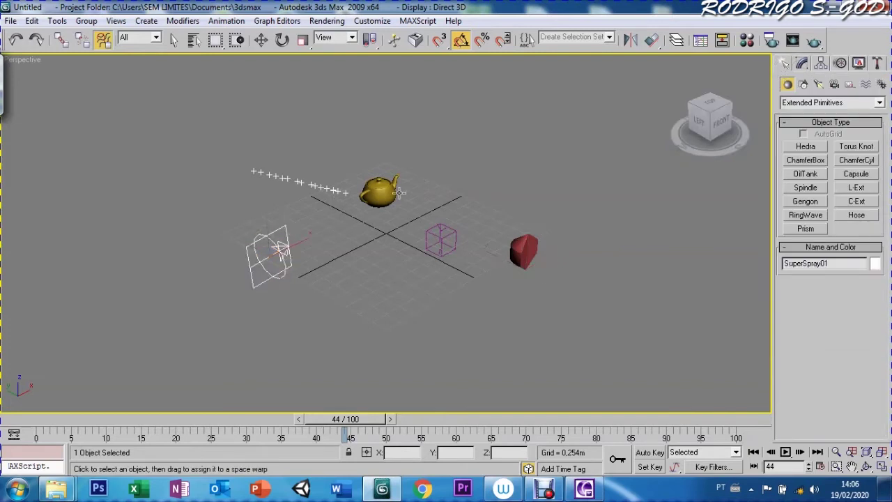
- Set SuperSpray01's particle viewport display to Mesh
{"action": "left_click", "coordinate": [802, 64]}
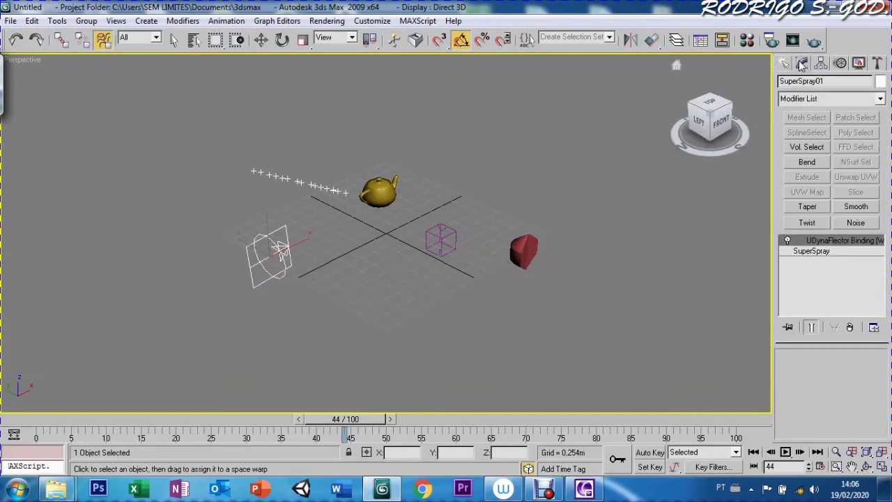
{"action": "left_click", "coordinate": [810, 250]}
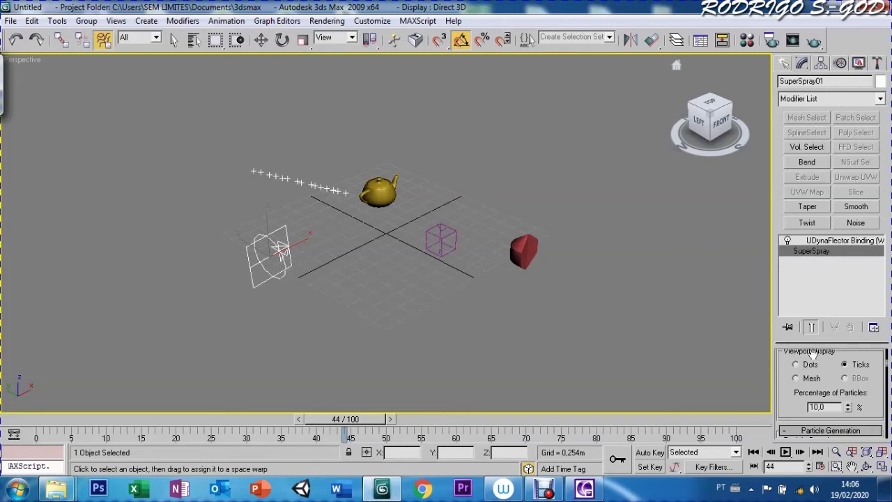
{"action": "left_click", "coordinate": [794, 378]}
{"action": "scroll", "coordinate": [791, 395], "scroll_direction": "down", "scroll_amount": 2}
{"action": "scroll", "coordinate": [791, 392], "scroll_direction": "down", "scroll_amount": 2}
{"action": "scroll", "coordinate": [792, 386], "scroll_direction": "down", "scroll_amount": 2}
{"action": "scroll", "coordinate": [792, 382], "scroll_direction": "down", "scroll_amount": 2}
{"action": "scroll", "coordinate": [791, 400], "scroll_direction": "down", "scroll_amount": 3}
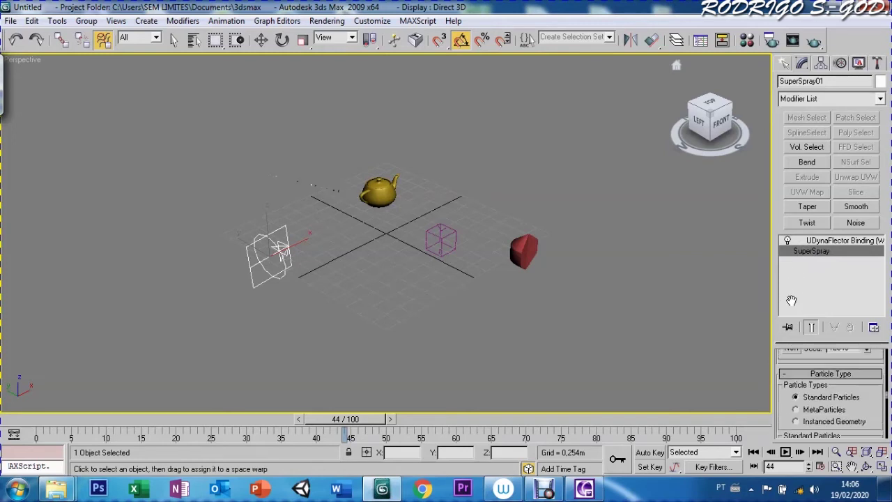
{"action": "scroll", "coordinate": [790, 411], "scroll_direction": "down", "scroll_amount": 1}
{"action": "scroll", "coordinate": [791, 414], "scroll_direction": "down", "scroll_amount": 3}
{"action": "scroll", "coordinate": [791, 411], "scroll_direction": "down", "scroll_amount": 3}
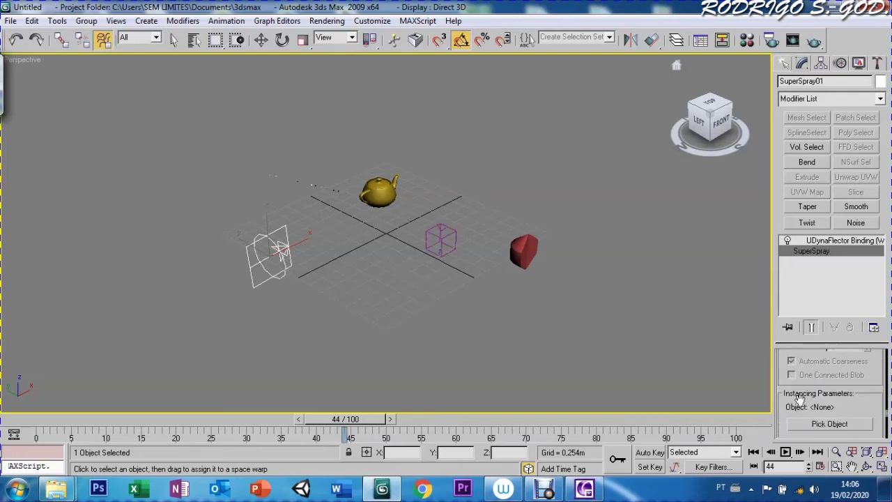
- Use Spindle01 as the instanced particle geometry and preview it on the timeline
{"action": "left_click", "coordinate": [809, 425]}
{"action": "left_click", "coordinate": [523, 252]}
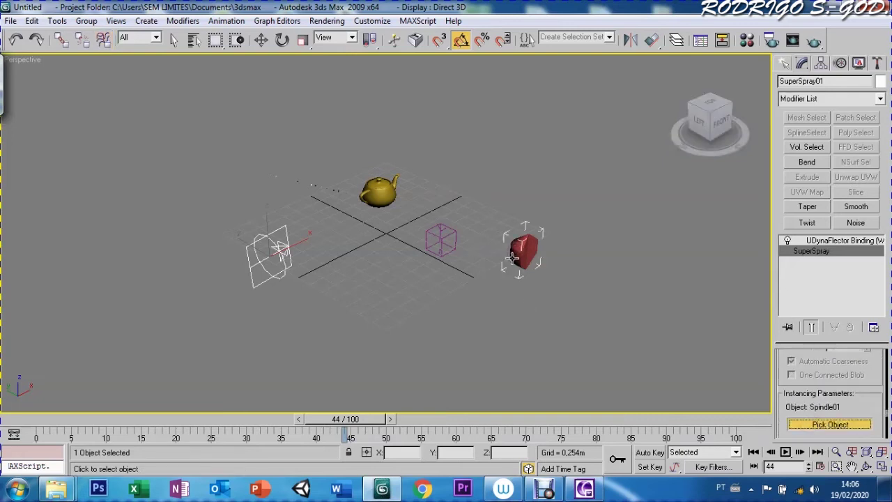
{"action": "mouse_move", "coordinate": [342, 426]}
{"action": "left_mouse_down"}
{"action": "mouse_move", "coordinate": [66, 424]}
{"action": "mouse_move", "coordinate": [289, 424]}
{"action": "mouse_move", "coordinate": [112, 446]}
{"action": "mouse_move", "coordinate": [427, 446]}
{"action": "left_mouse_up"}
{"action": "key", "text": "w"}
{"action": "left_click", "coordinate": [441, 239]}
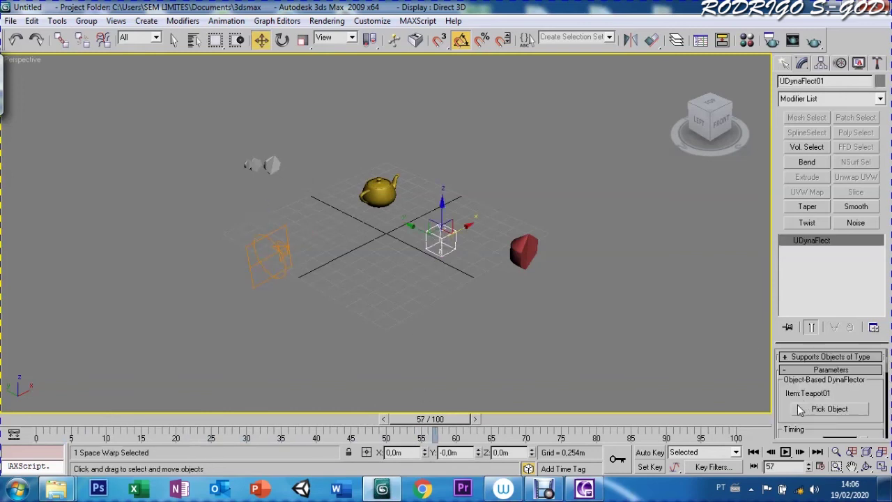
- Set the deflector's Particle Bounce to Reflects 70, Bounce 1.5 and Variation 50
{"action": "left_click_drag", "start_coordinate": [790, 393], "coordinate": [789, 340]}
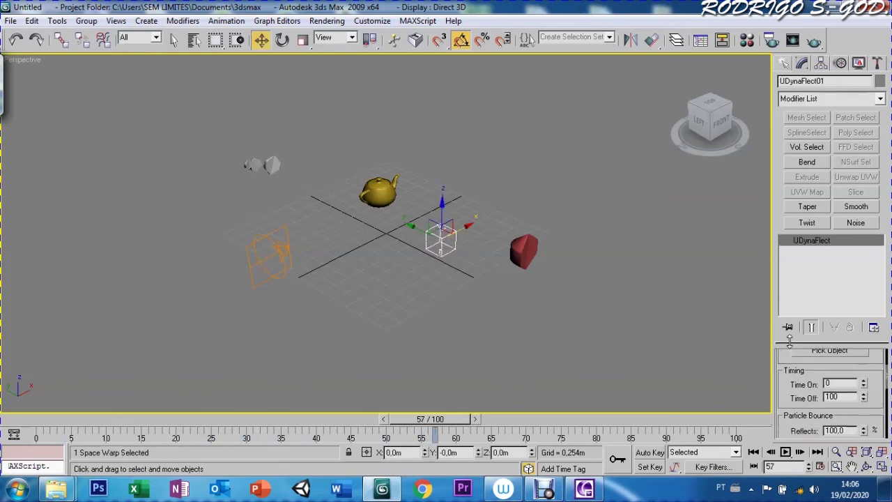
{"action": "scroll", "coordinate": [797, 388], "scroll_direction": "down", "scroll_amount": 2}
{"action": "left_click_drag", "start_coordinate": [845, 388], "coordinate": [820, 387]}
{"action": "type", "text": "70"}
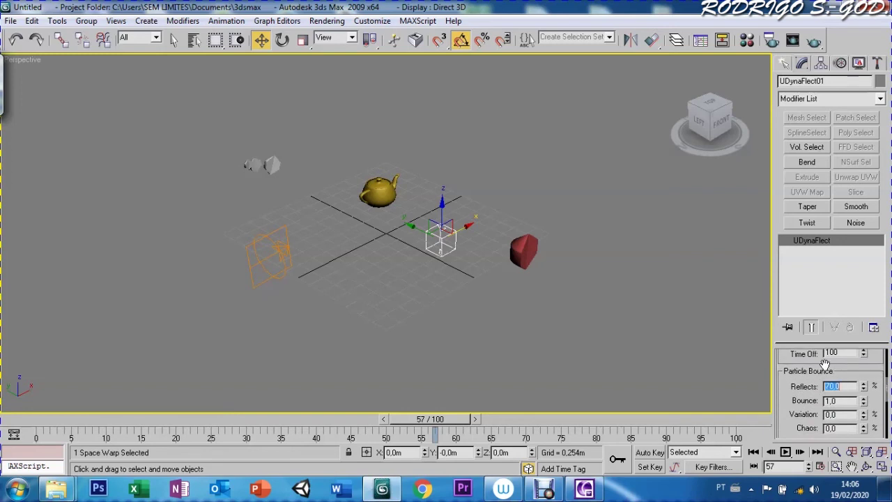
{"action": "left_click_drag", "start_coordinate": [841, 402], "coordinate": [825, 402]}
{"action": "type", "text": "1,5"}
{"action": "key", "text": "Return"}
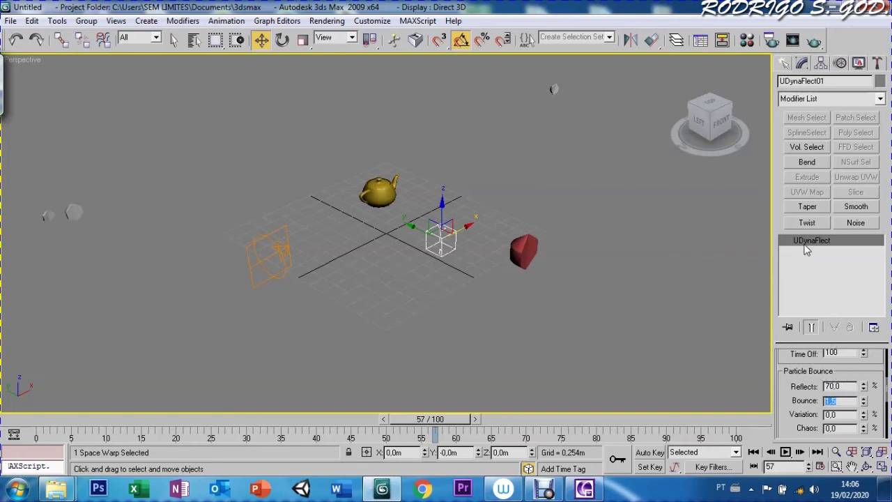
{"action": "key", "text": "Tab"}
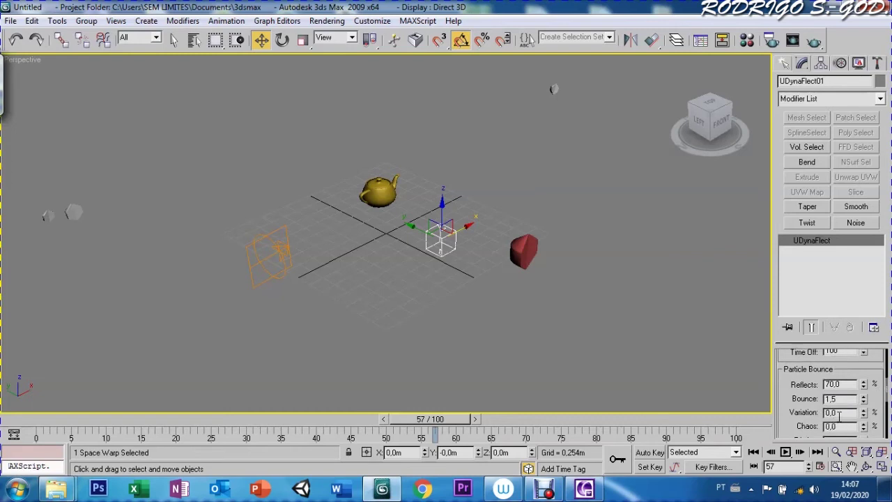
{"action": "type", "text": "50"}
{"action": "key", "text": "Return"}
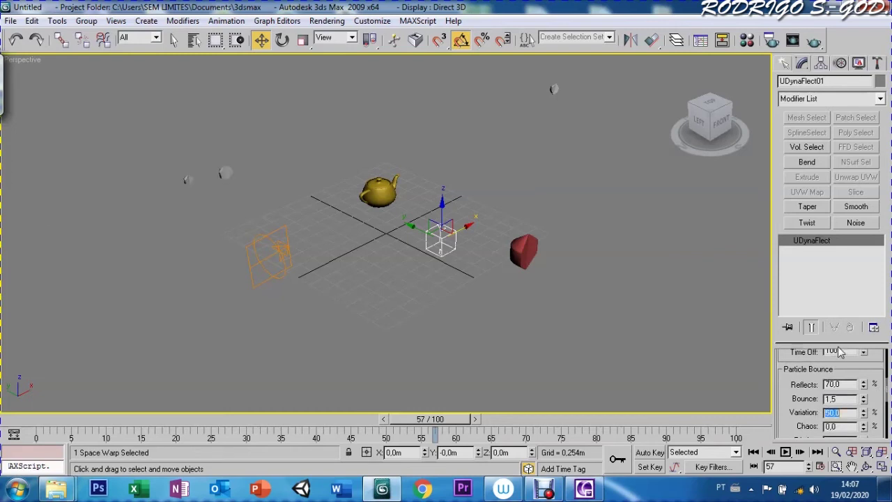
- Set the deflector's Mass to 3 grams and scrub the timeline to watch bouncing
{"action": "scroll", "coordinate": [794, 405], "scroll_direction": "down", "scroll_amount": 2}
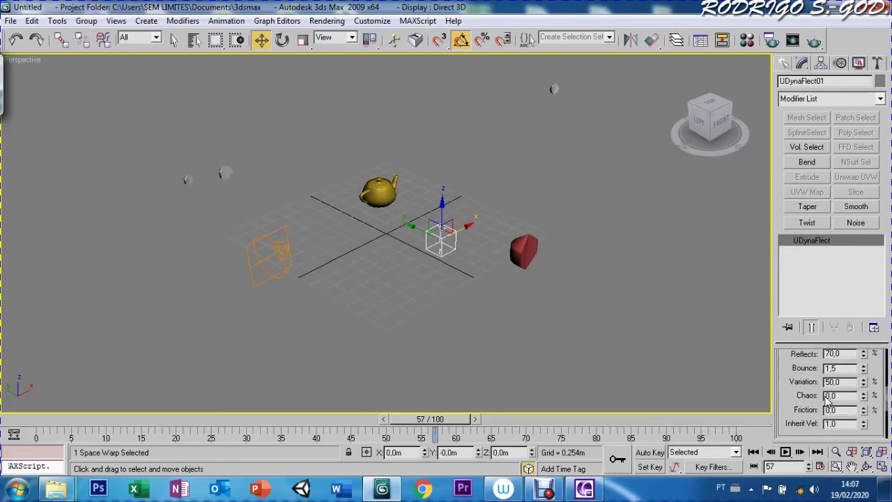
{"action": "double_click", "coordinate": [840, 395]}
{"action": "scroll", "coordinate": [836, 394], "scroll_direction": "down", "scroll_amount": 3}
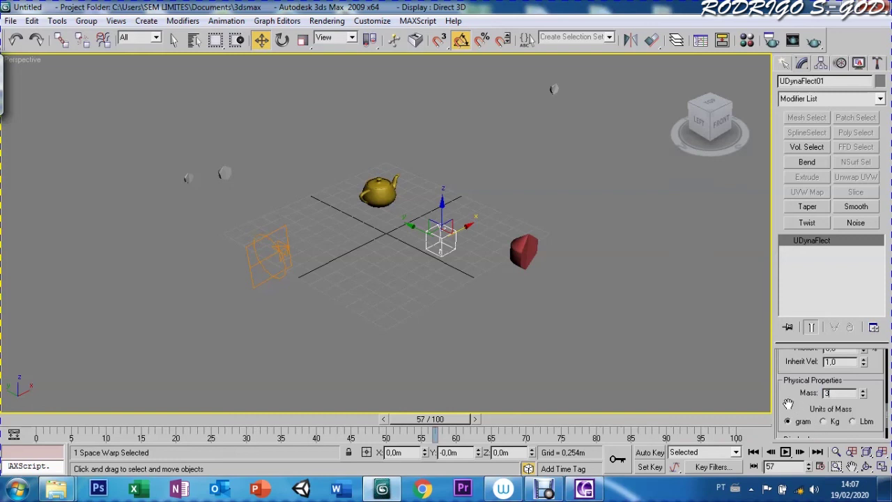
{"action": "left_click_drag", "start_coordinate": [785, 412], "coordinate": [784, 391]}
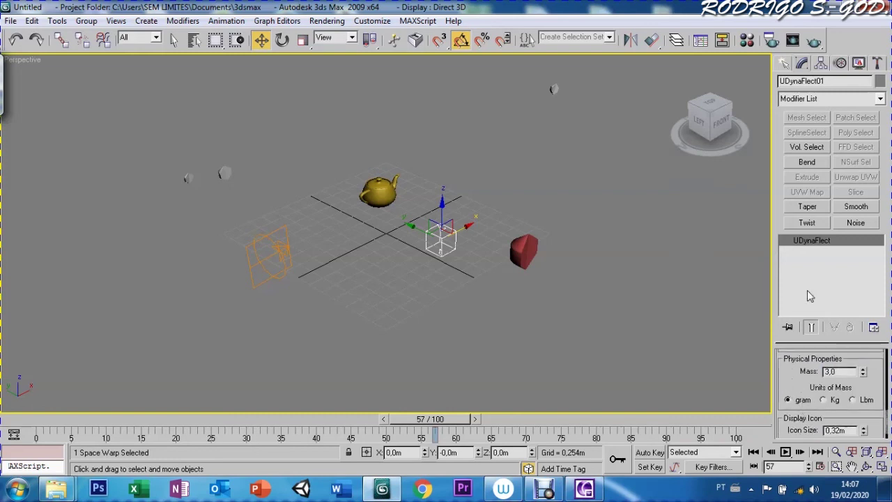
{"action": "left_click_drag", "start_coordinate": [446, 419], "coordinate": [139, 438]}
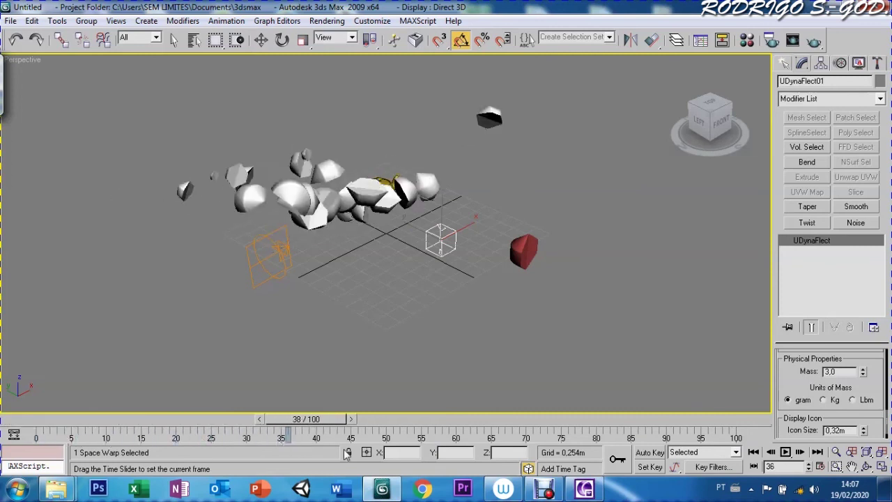
- Scrub the timeline, rewind to frame 0, and play back the spindle-particle animation
{"action": "mouse_move", "coordinate": [140, 438]}
{"action": "left_mouse_down"}
{"action": "mouse_move", "coordinate": [120, 442]}
{"action": "mouse_move", "coordinate": [488, 437]}
{"action": "mouse_move", "coordinate": [50, 437]}
{"action": "mouse_move", "coordinate": [239, 437]}
{"action": "left_mouse_up"}
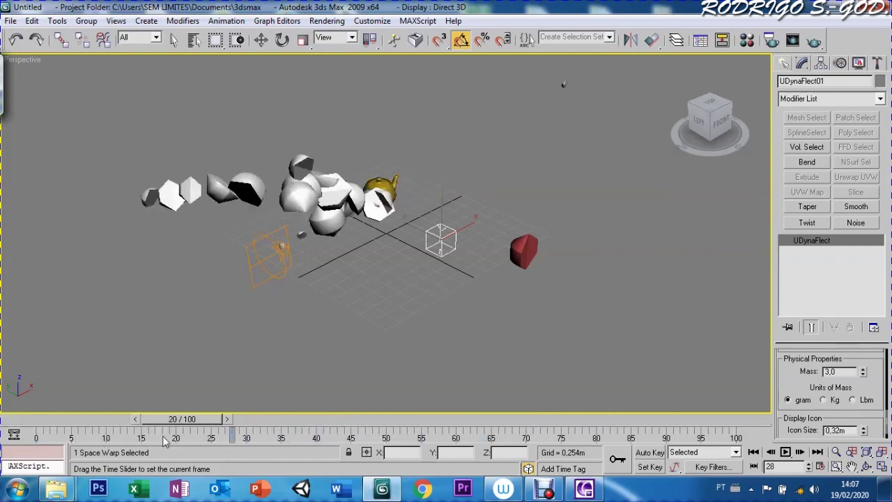
{"action": "key", "text": "Home"}
{"action": "key", "text": "w"}
{"action": "left_click", "coordinate": [784, 453]}
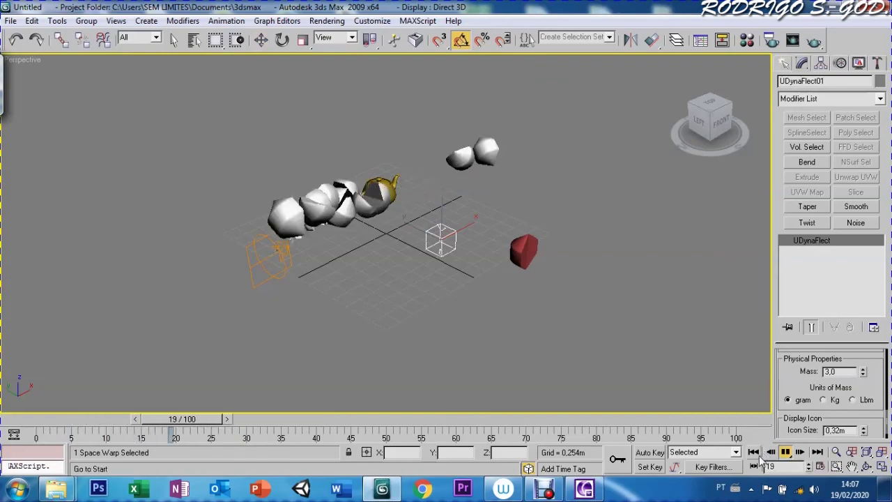